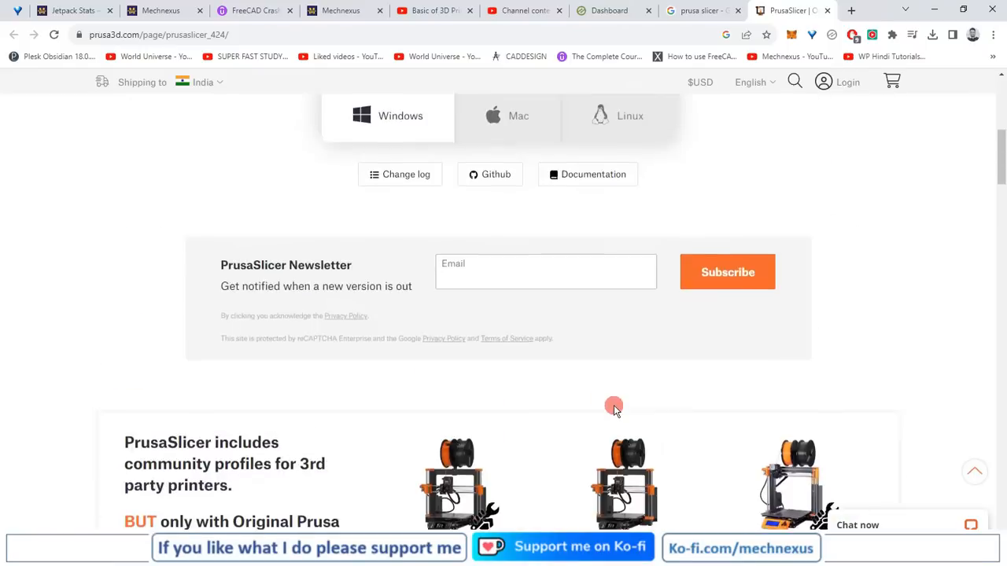
Review the PrusaSlicer 2.6.1 download options for Windows, Mac and Linux on the Prusa download page
scroll(393, 390, down, 1)
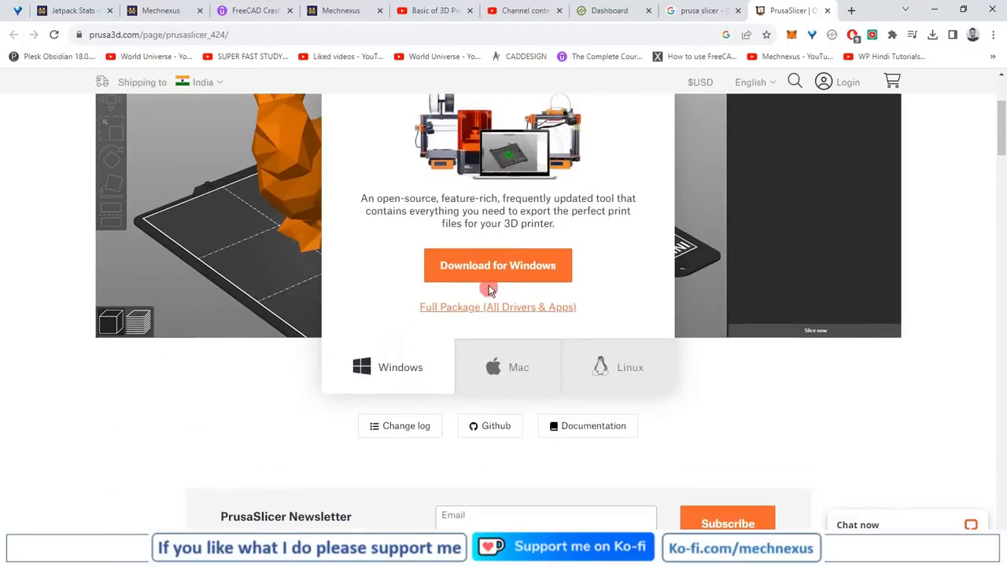
click(507, 267)
click(494, 368)
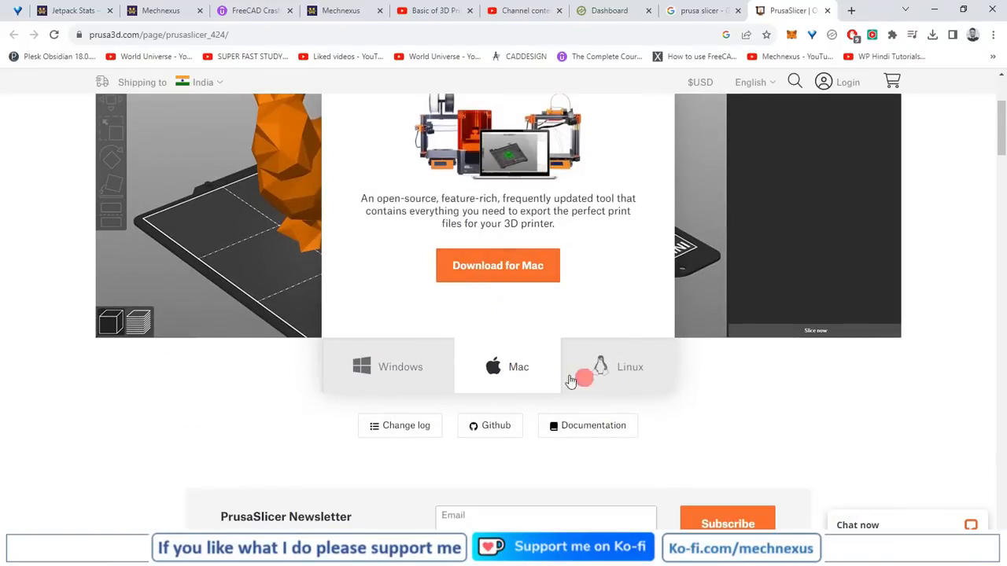
click(647, 372)
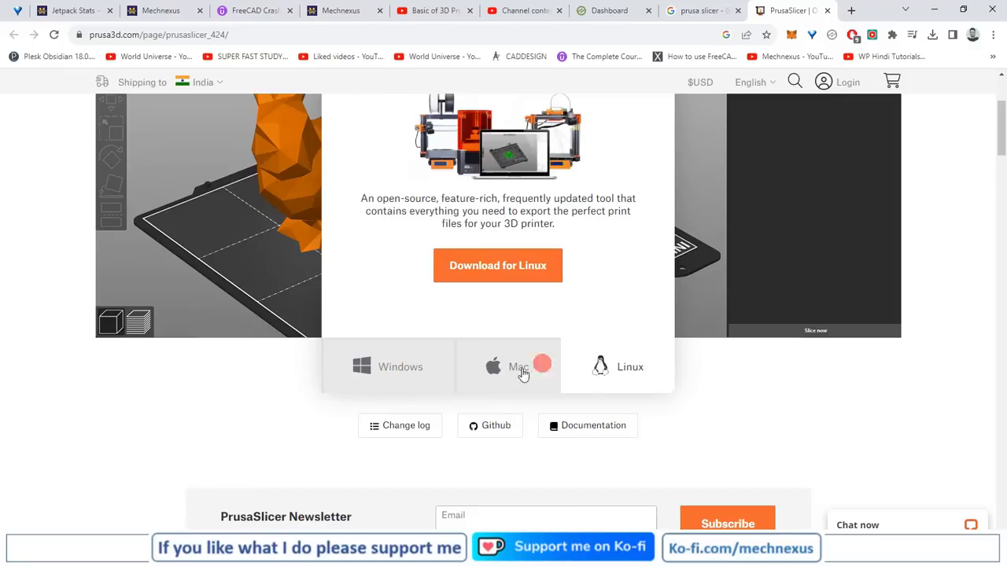
scroll(496, 379, up, 1)
scroll(658, 288, up, 1)
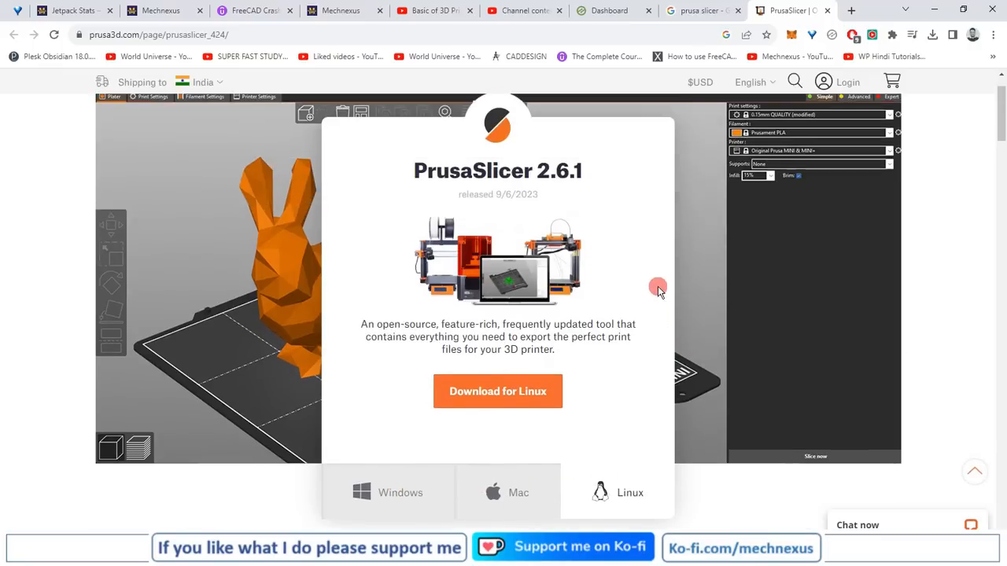
scroll(651, 289, down, 1)
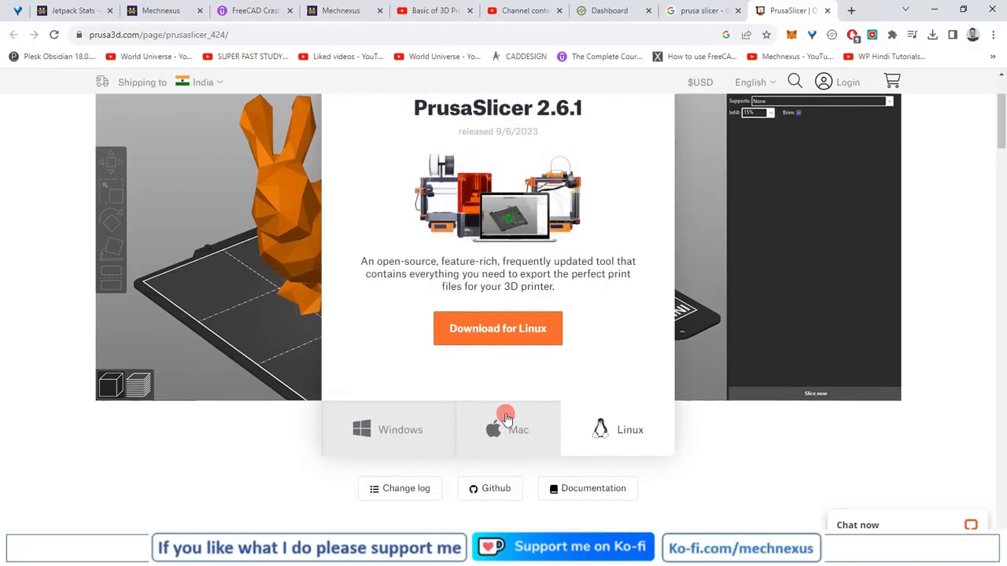
scroll(506, 413, up, 2)
scroll(505, 412, down, 1)
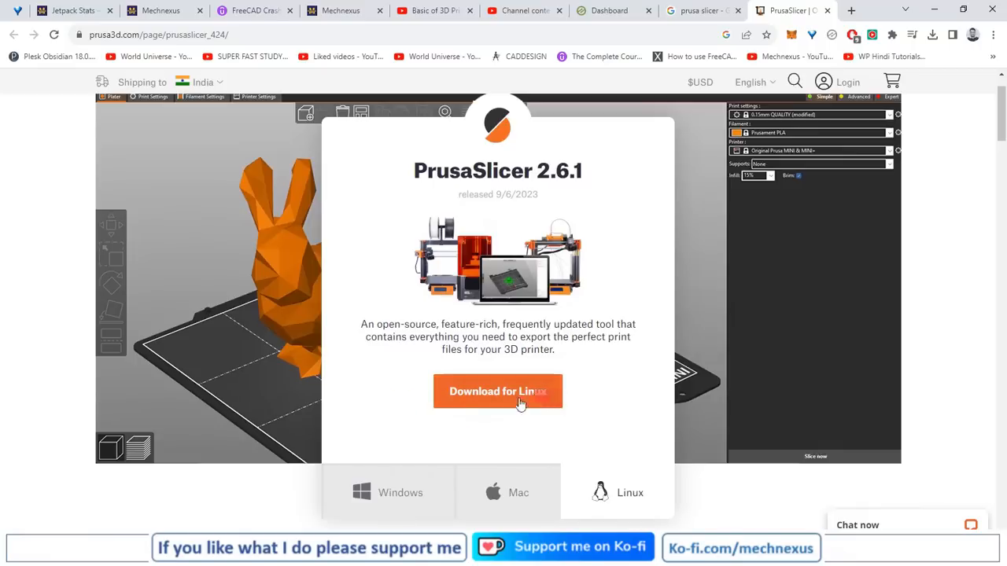
click(367, 495)
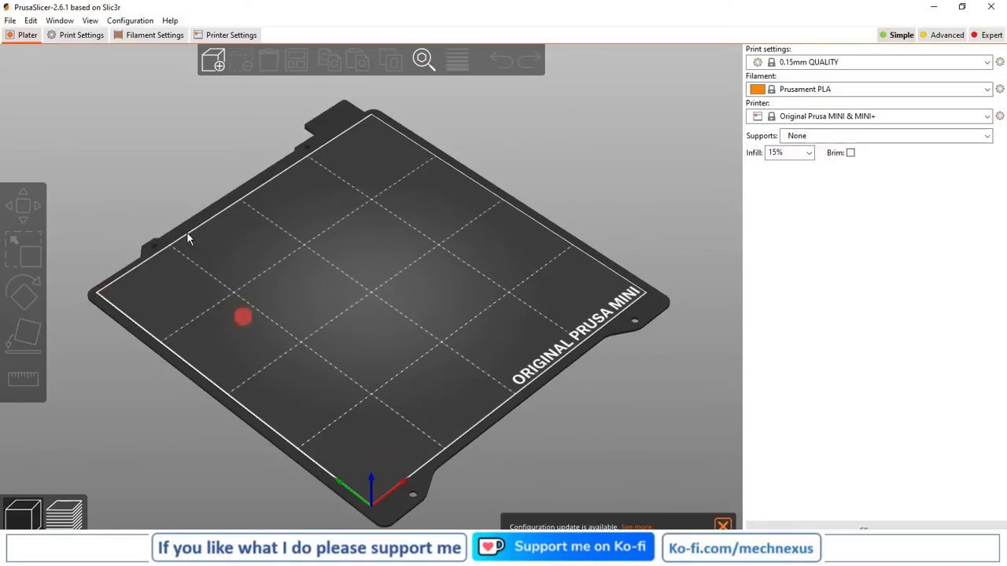
Switch to PrusaSlicer and import the Coffe Mug-Body STL model from the Downloads folder onto the plate
click(10, 21)
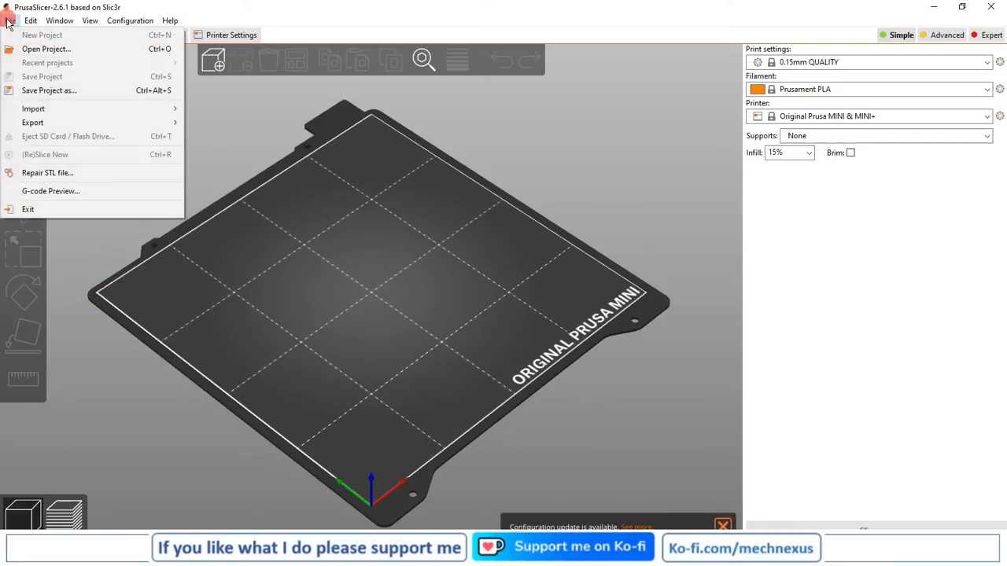
mouse_move(52, 113)
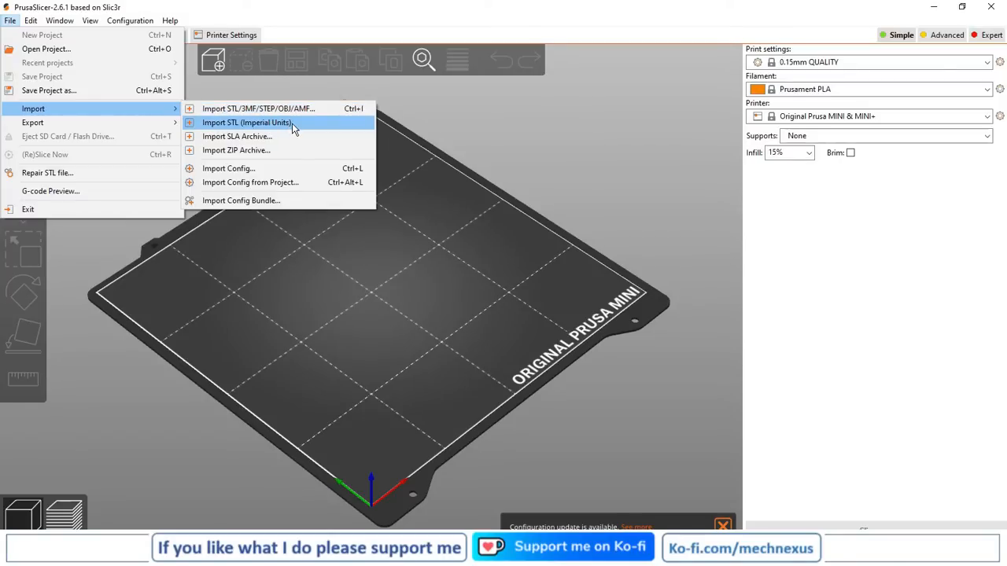
click(242, 110)
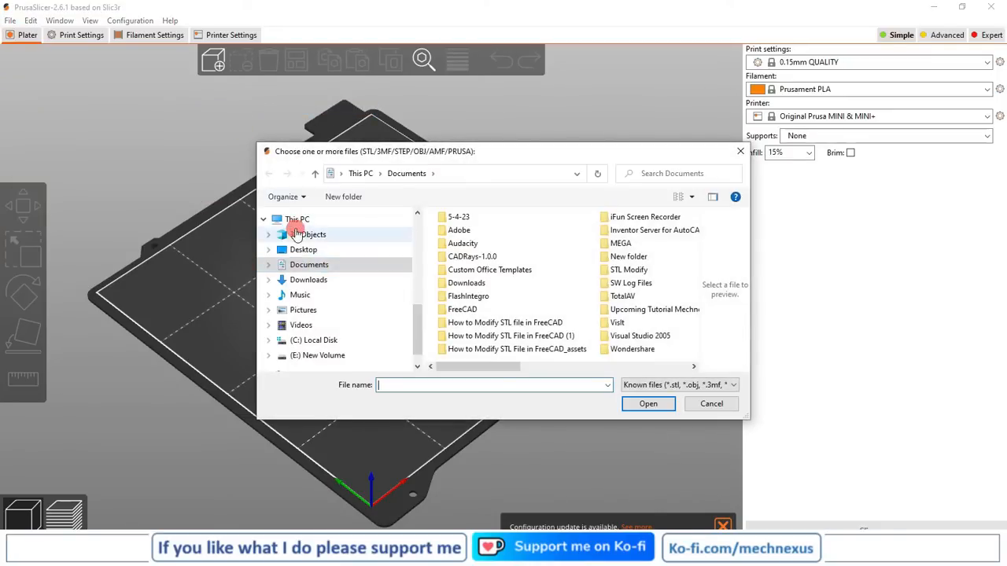
scroll(354, 307, up, 2)
drag(417, 309, 418, 202)
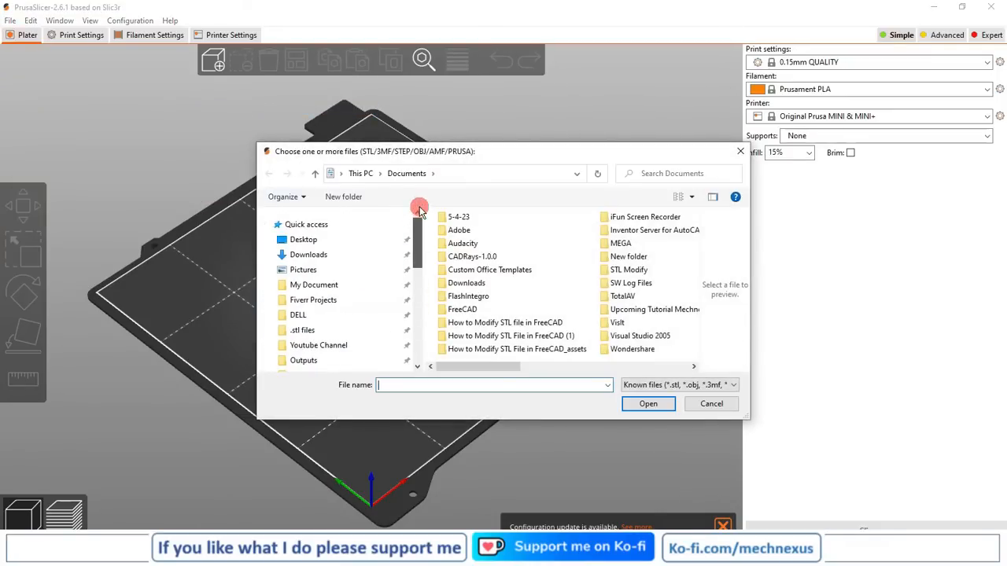
click(305, 255)
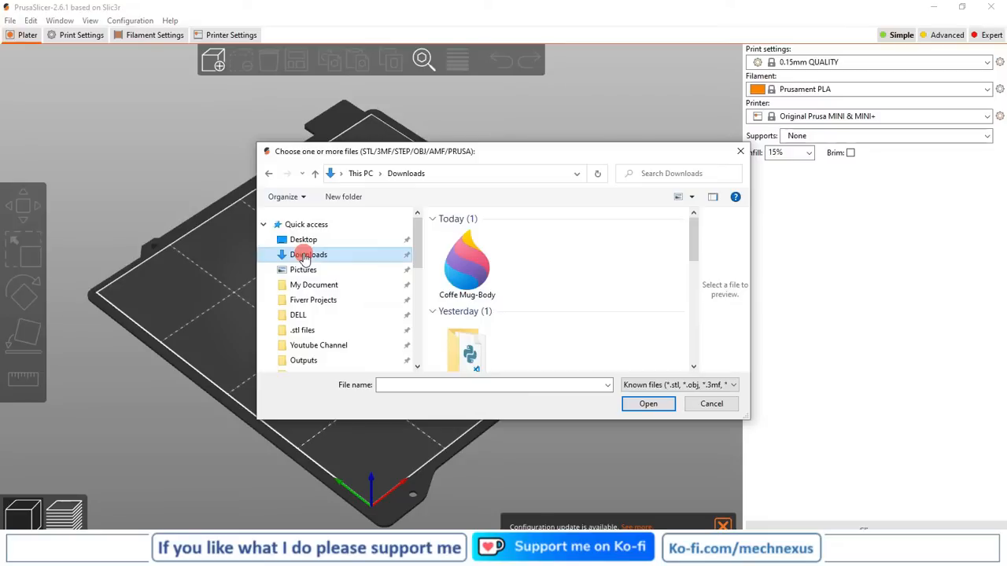
click(472, 270)
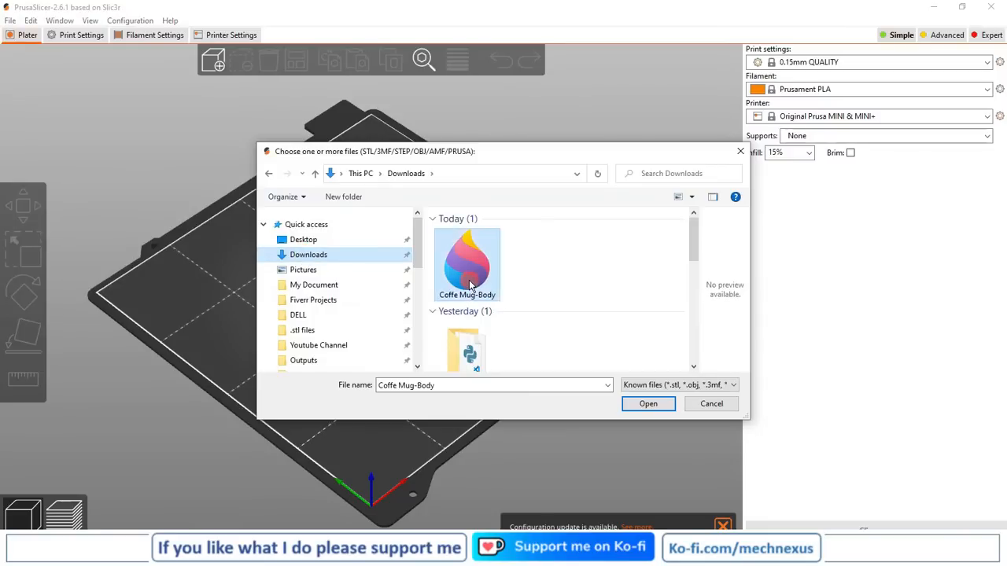
click(649, 405)
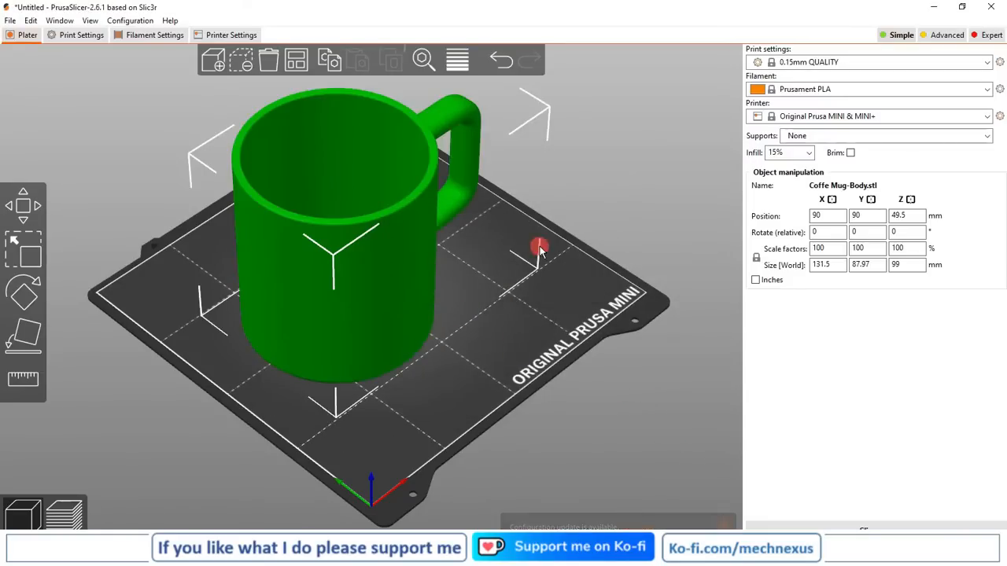
Move the mug across the print bed to about X 108 mm, Y 76 mm
drag(660, 210, 511, 278)
right_drag(511, 278, 566, 286)
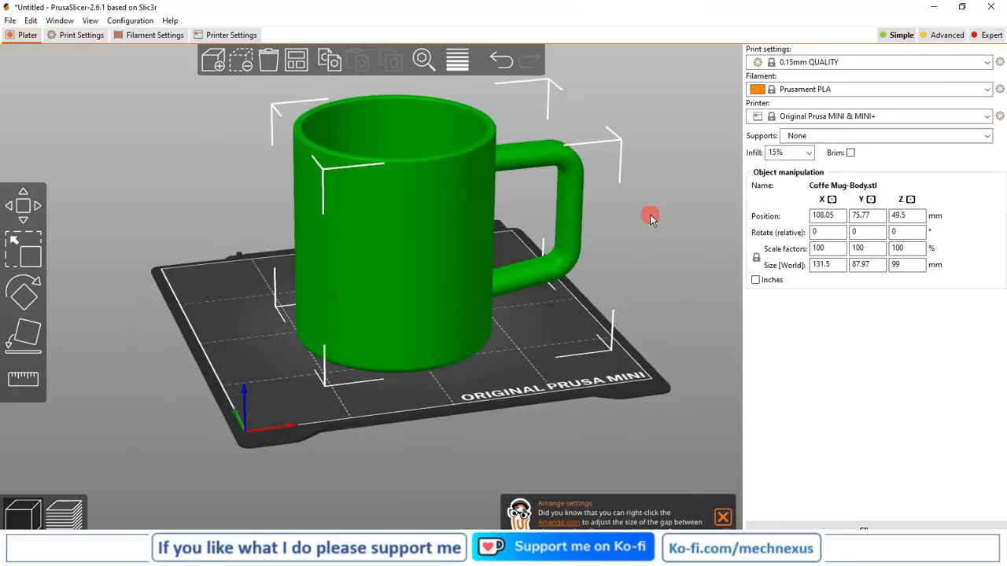
drag(650, 216, 612, 285)
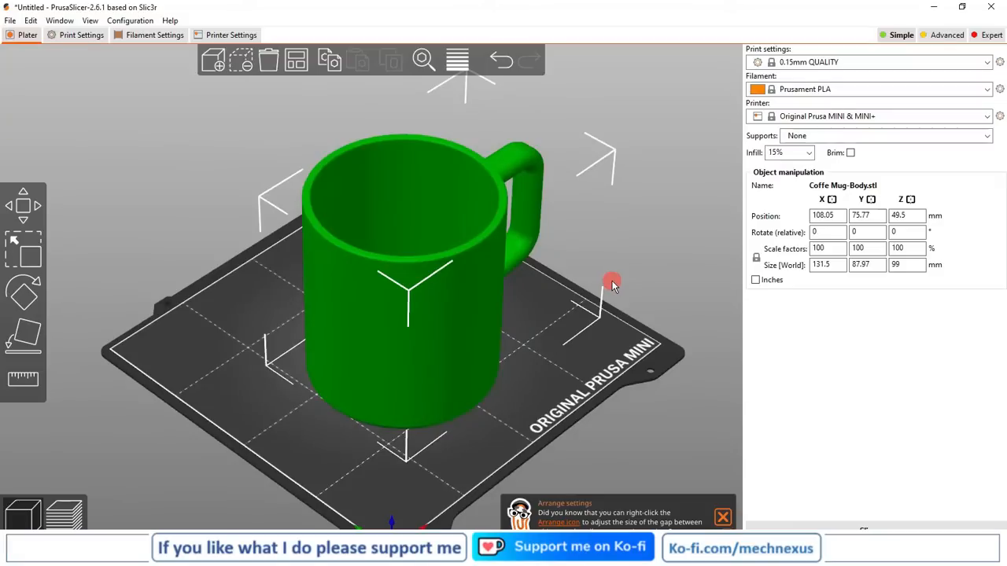
Examine the available print quality presets and filament presets, keeping 0.15mm QUALITY and Prusament PLA
click(816, 63)
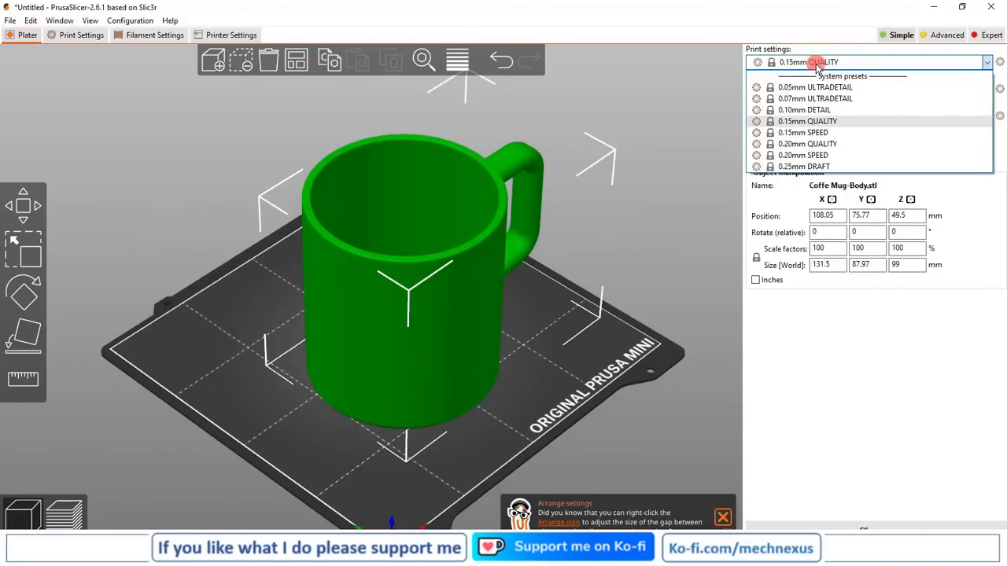
click(824, 48)
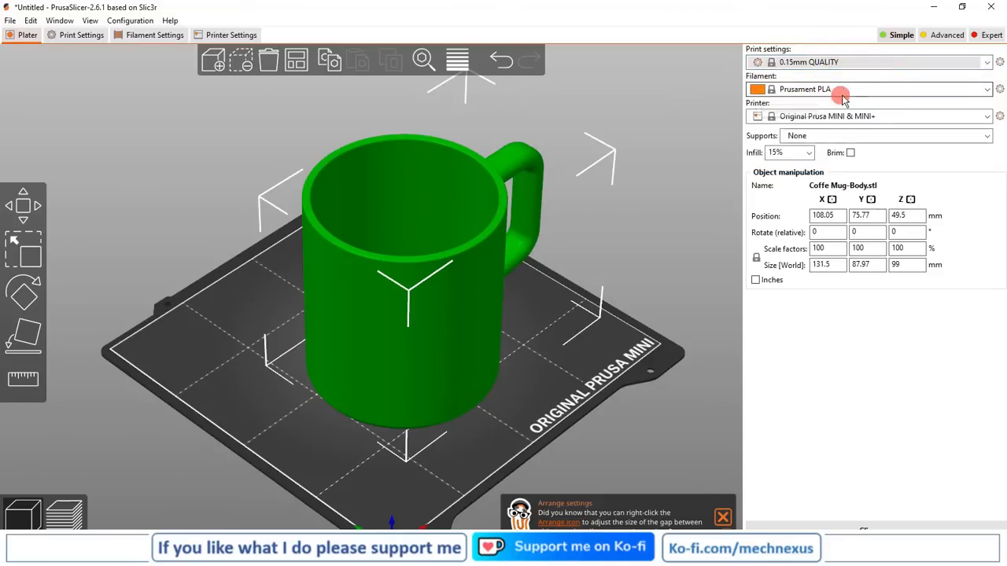
click(880, 89)
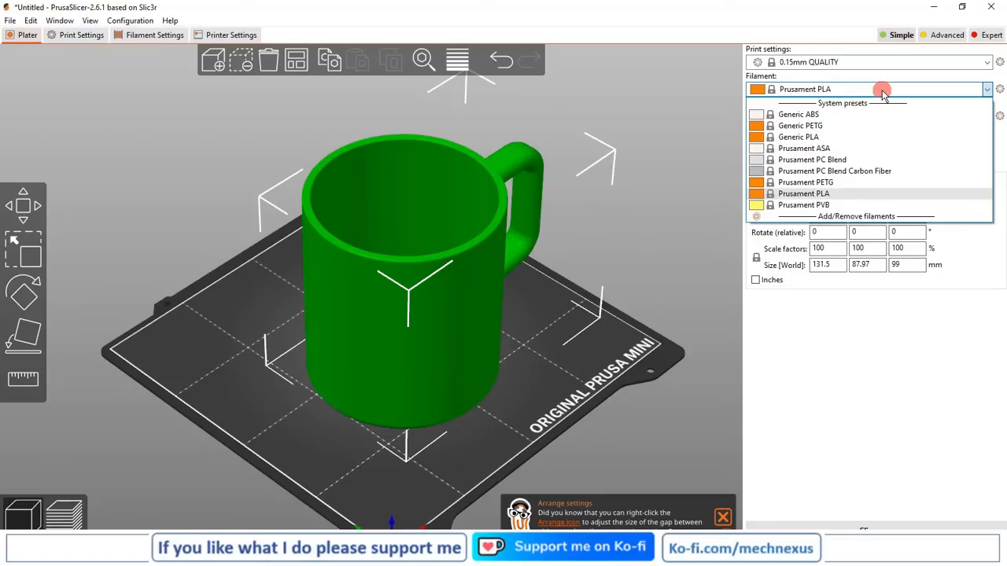
click(882, 90)
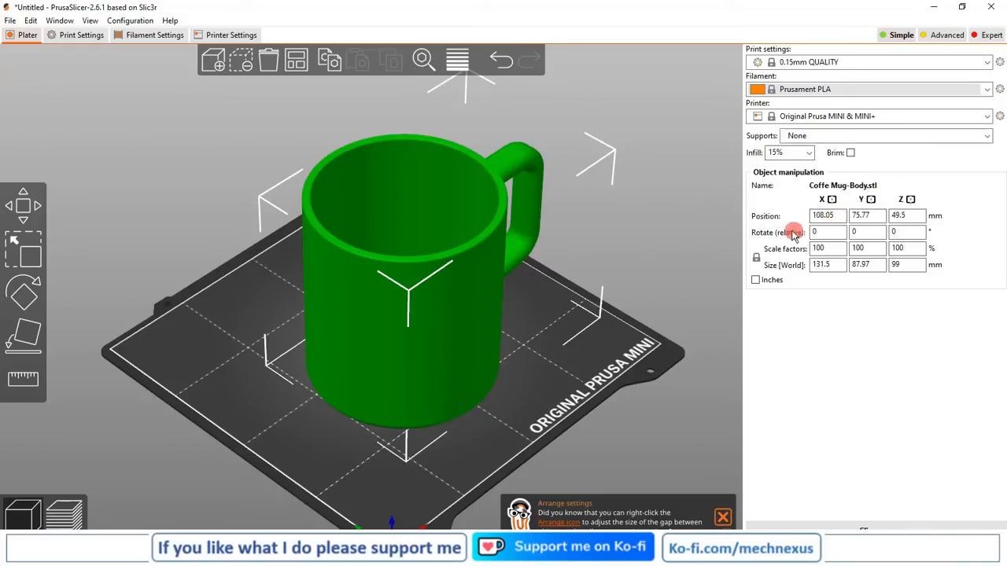
Reposition the mug on the print bed at about X 110 mm, Y 86 mm
mouse_move(445, 303)
mouse_down()
mouse_move(475, 283)
mouse_move(428, 292)
mouse_up()
scroll(503, 290, down, 4)
scroll(513, 292, up, 3)
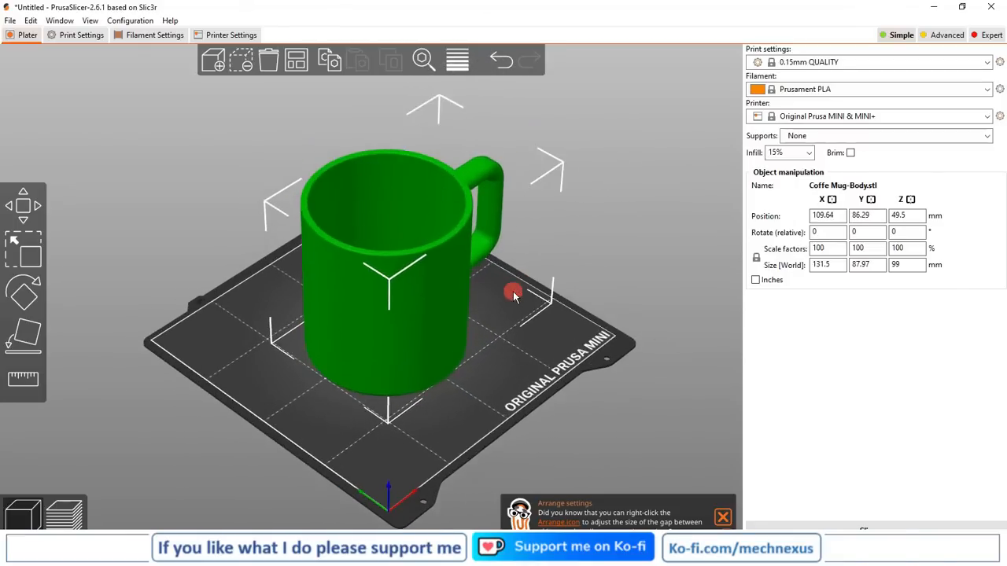
mouse_move(634, 252)
mouse_down()
mouse_move(616, 221)
mouse_move(584, 247)
mouse_move(541, 224)
mouse_move(628, 235)
mouse_up()
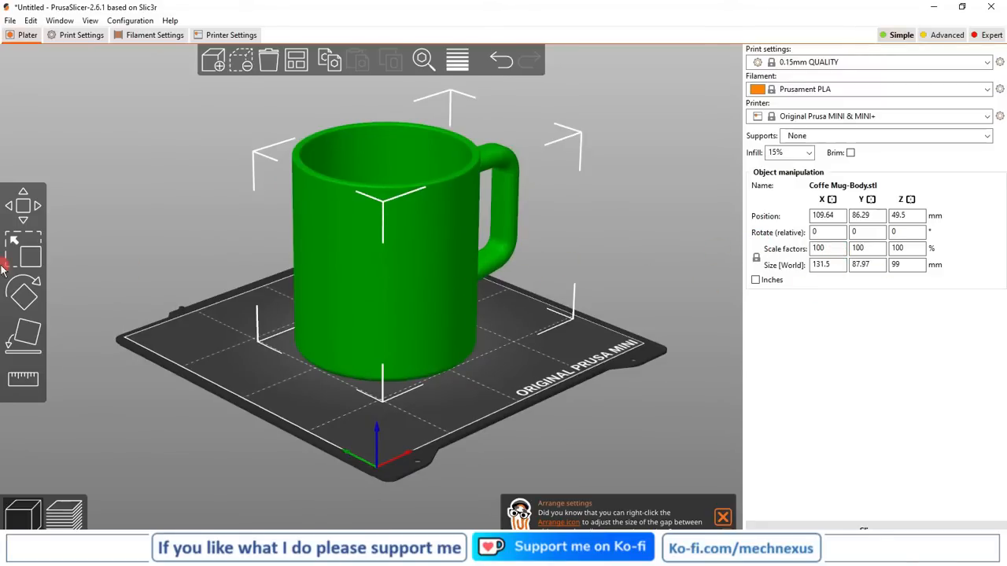
Scale the mug uniformly to 50% on all axes
click(826, 247)
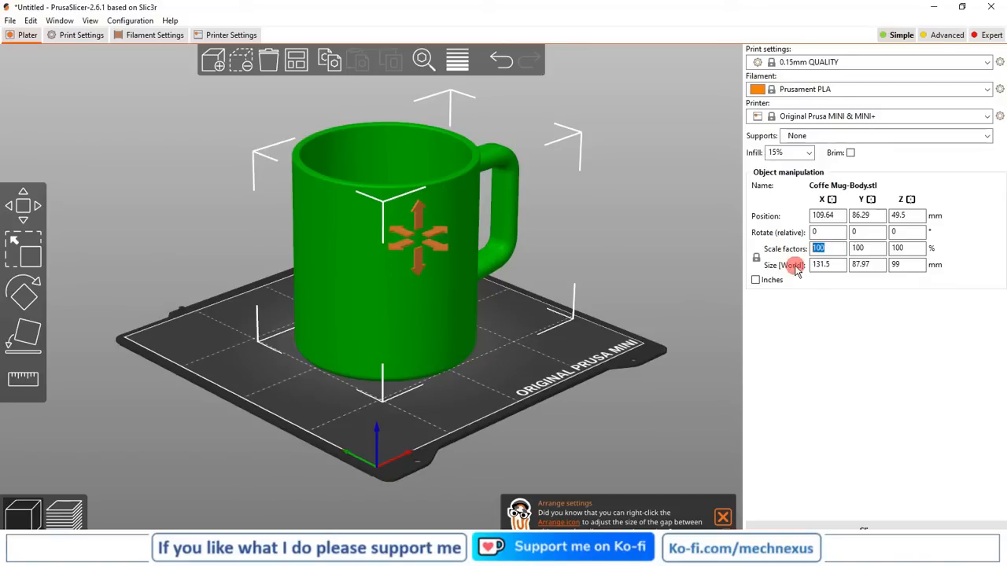
text(50)
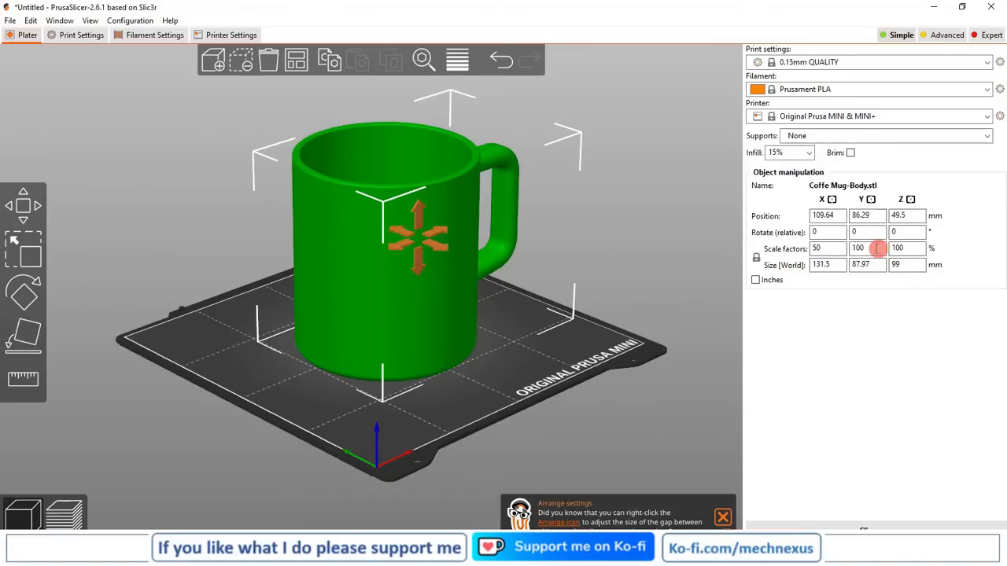
click(874, 248)
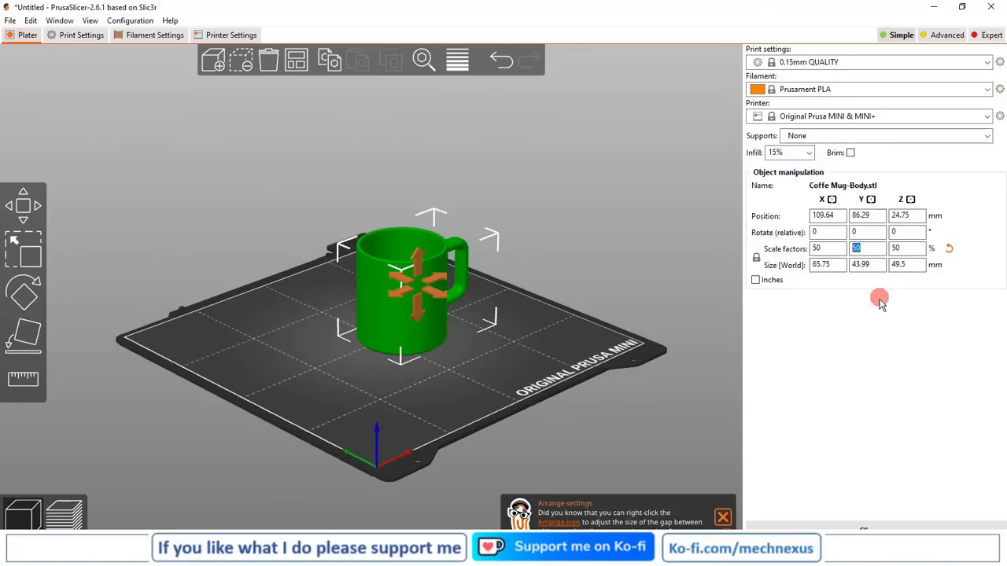
drag(322, 318, 377, 313)
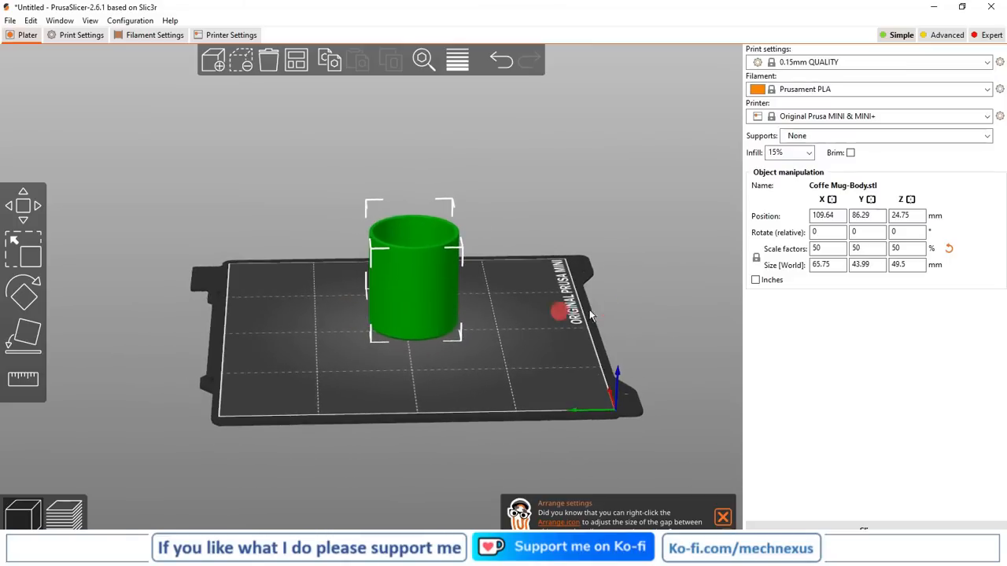
Scale the mug uniformly to 200% on all axes and look at its size against the print bed
click(822, 248)
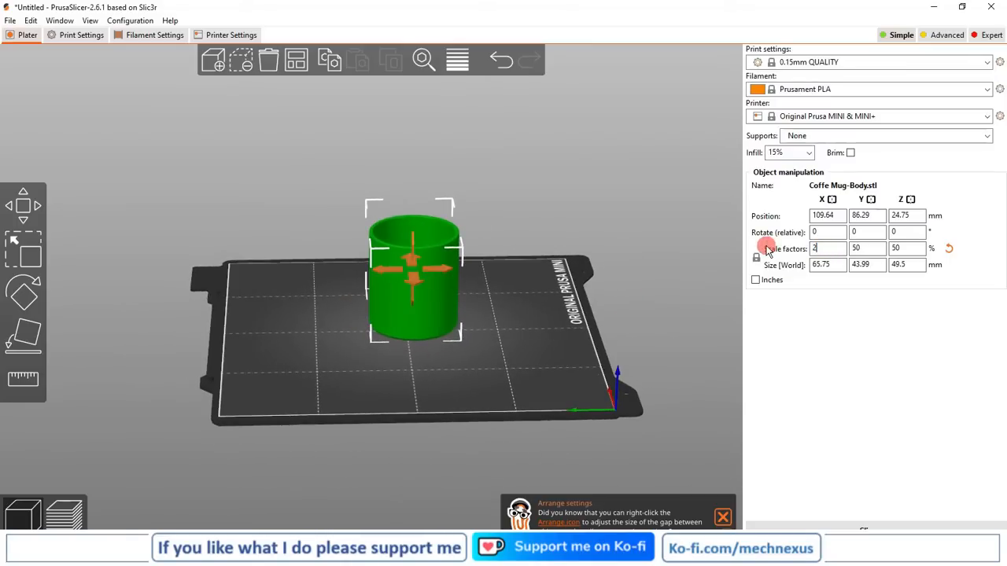
text(200)
click(863, 249)
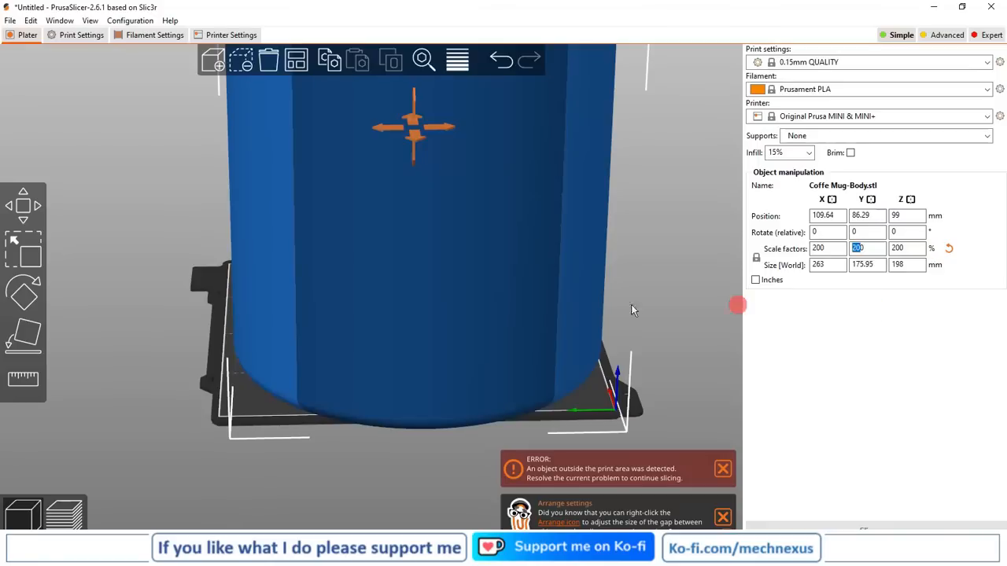
scroll(517, 306, up, 2)
scroll(518, 307, down, 4)
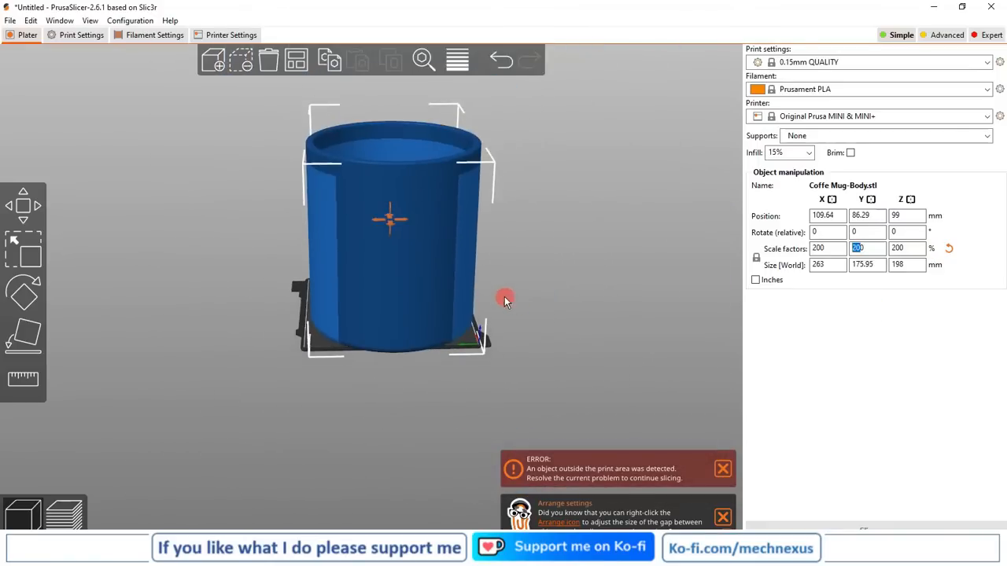
Move the enlarged mug on the bed to about X 127 mm, Y 76 mm
click(542, 276)
drag(537, 276, 502, 274)
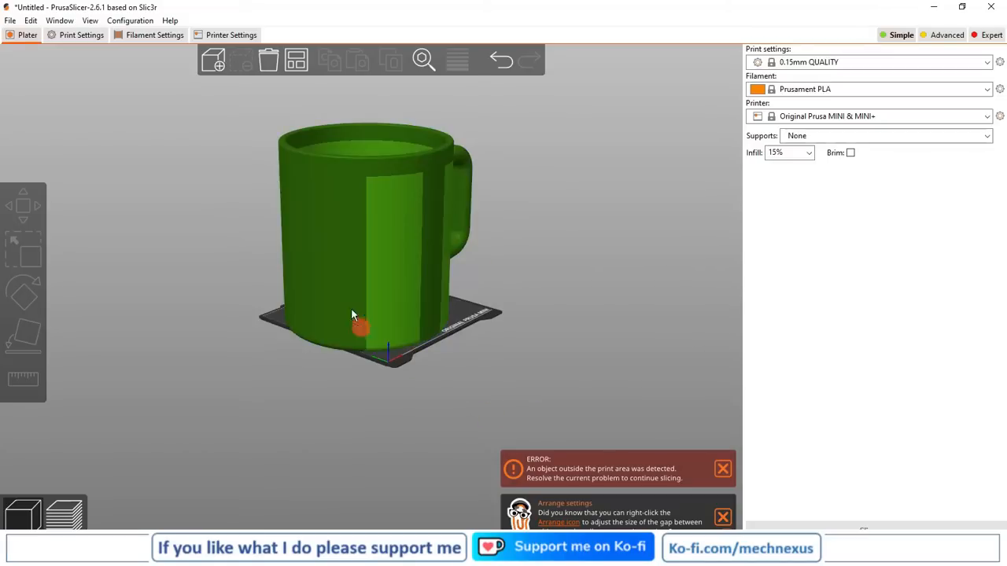
drag(360, 330, 383, 323)
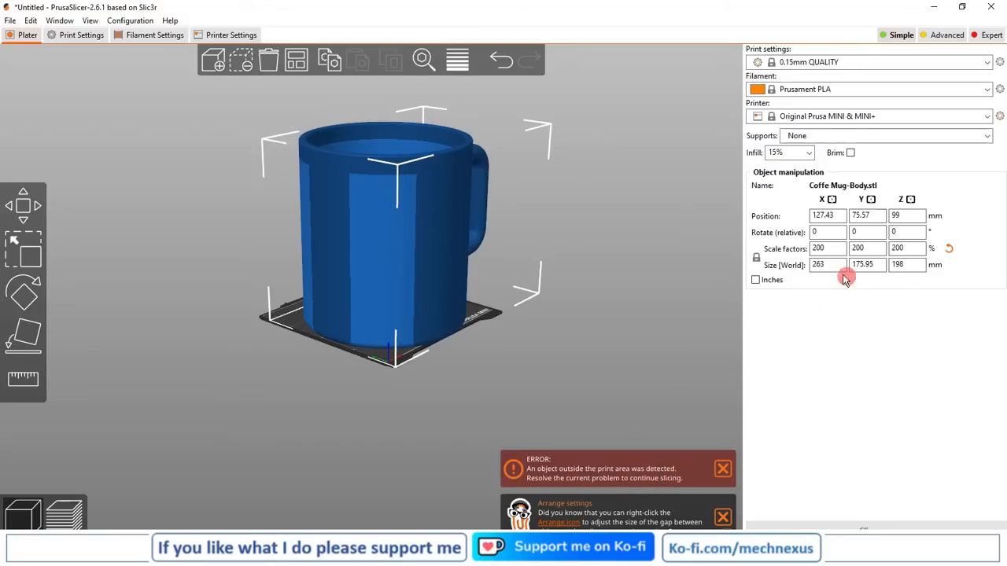
Set the mug's uniform scale to 100% and place it at about X 112 mm, Y 83 mm, inside the print area
double_click(821, 248)
text(10)
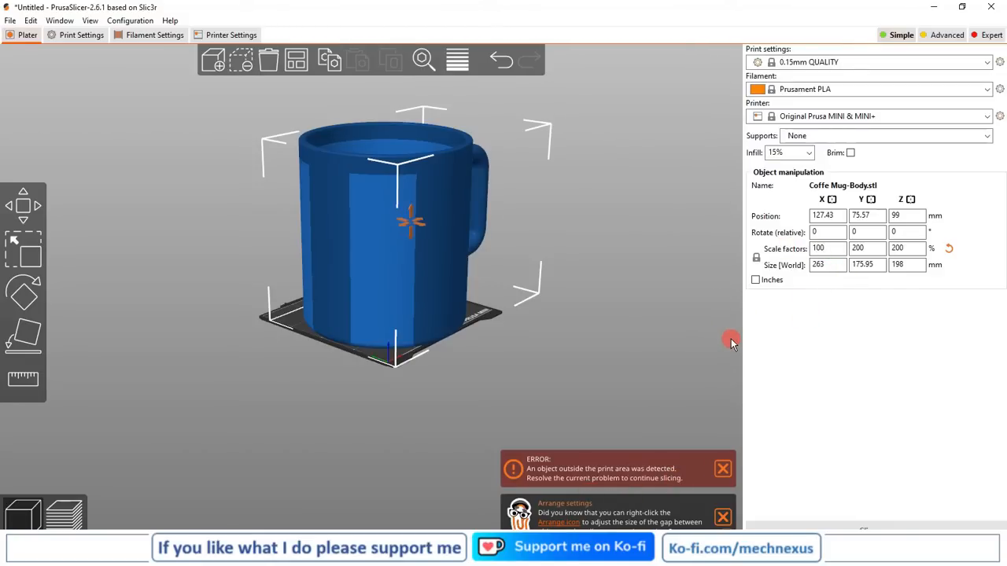
key(Return)
scroll(343, 308, up, 3)
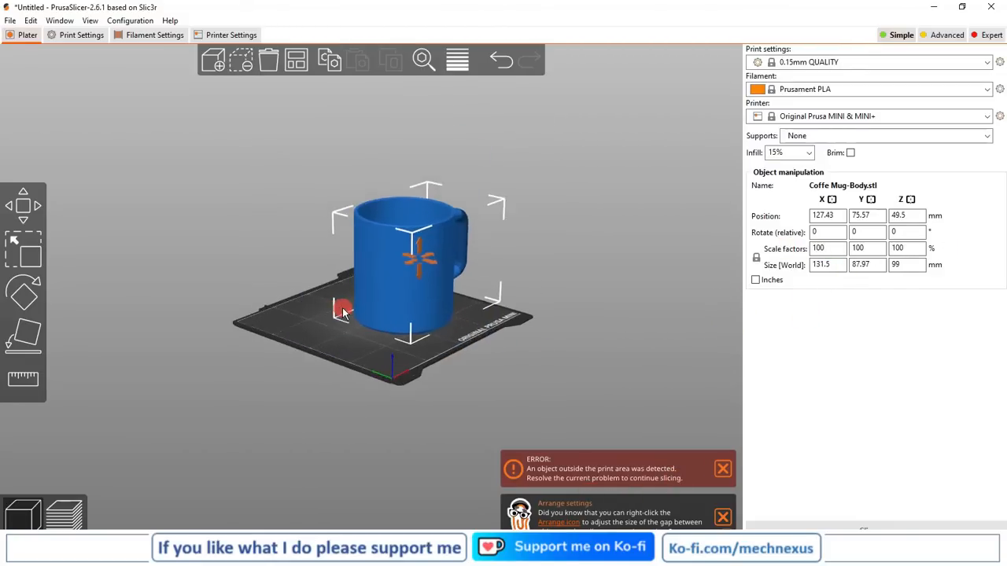
click(595, 281)
mouse_move(415, 305)
mouse_down()
mouse_move(391, 325)
mouse_move(408, 306)
mouse_up()
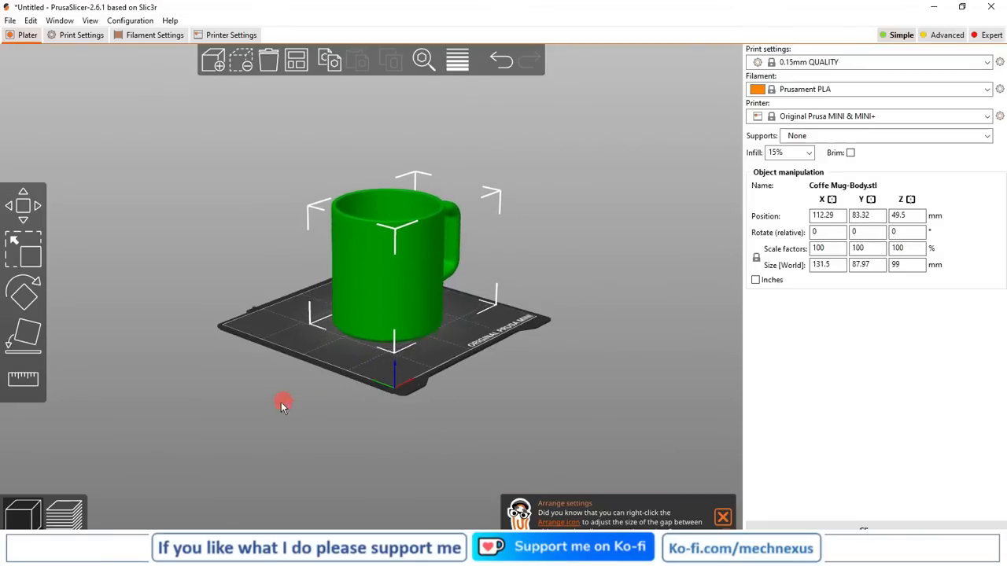
Check the mug from the opposite side of the print bed and clear its selection
click(314, 351)
drag(315, 350, 564, 419)
click(423, 297)
click(468, 351)
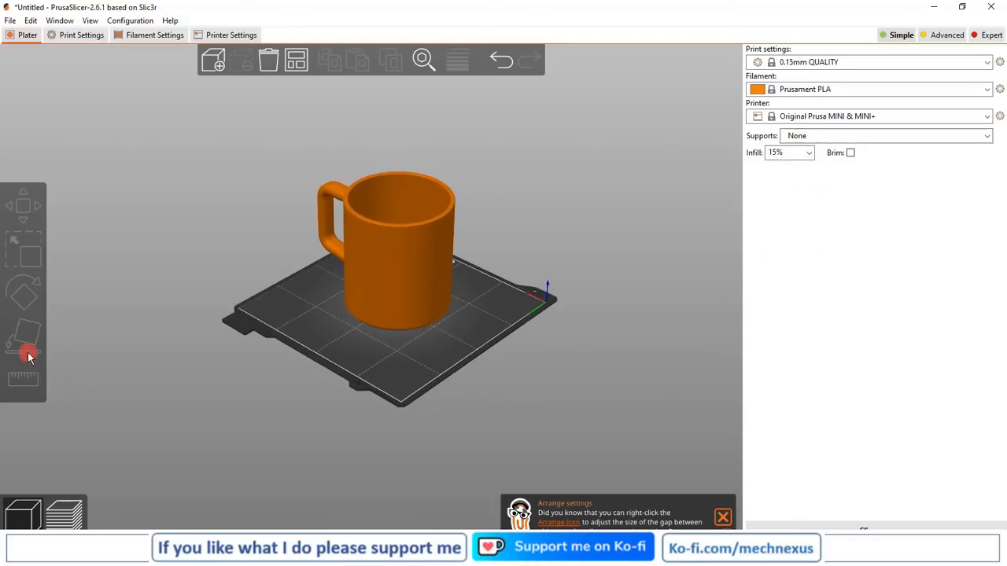
Slice the mug and display its layer preview on the print bed
click(65, 511)
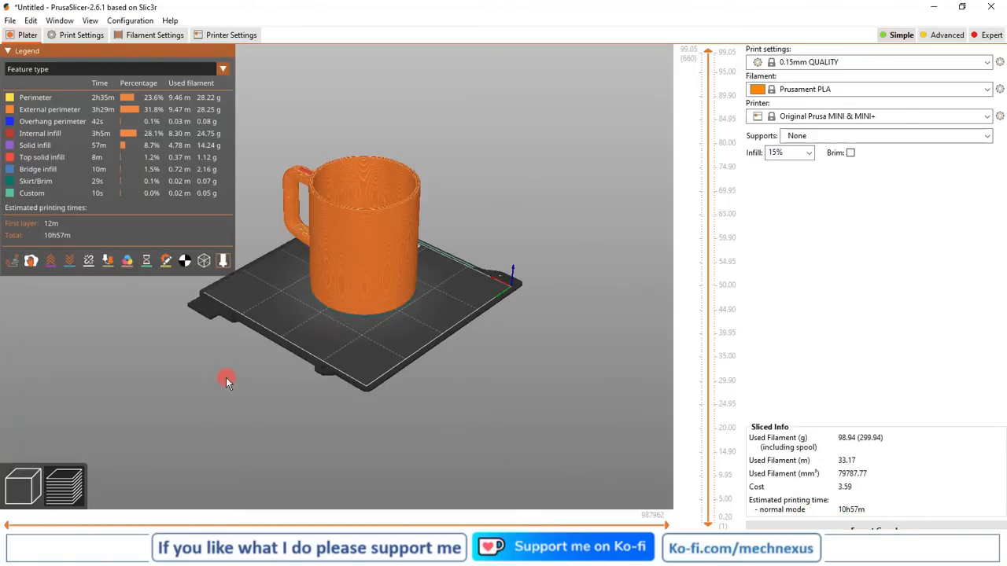
mouse_move(226, 377)
mouse_down()
mouse_move(249, 387)
mouse_move(239, 367)
mouse_up()
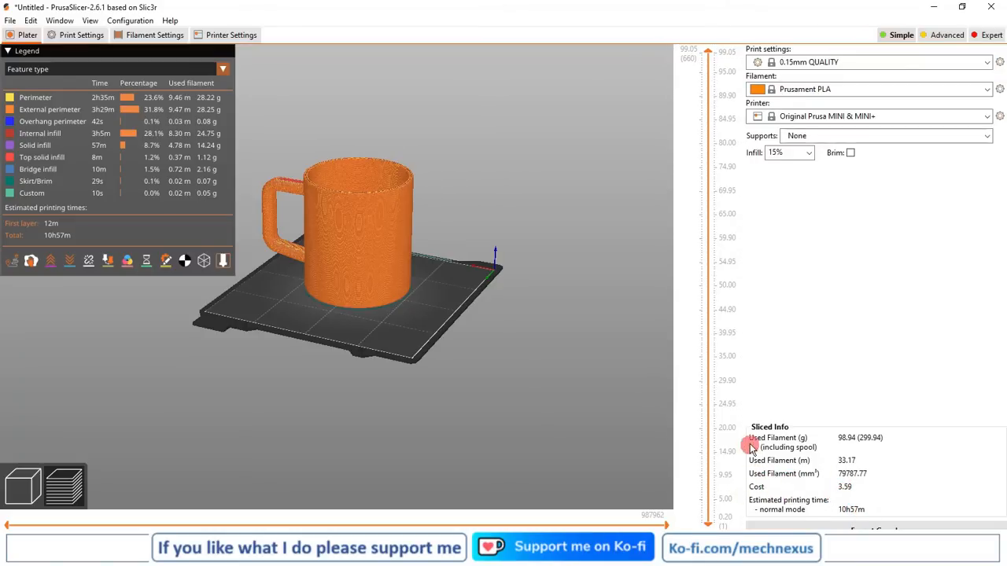
Lower the layer preview to the first layer at 0.20 mm, inspect the mug's base, and restore the full 99.05 mm height
drag(708, 52, 730, 525)
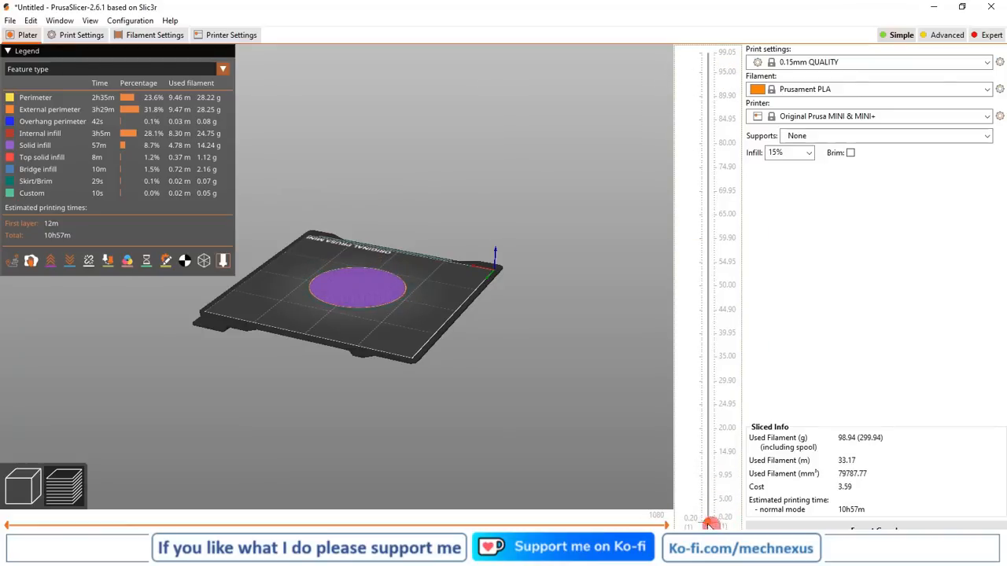
scroll(322, 266, up, 3)
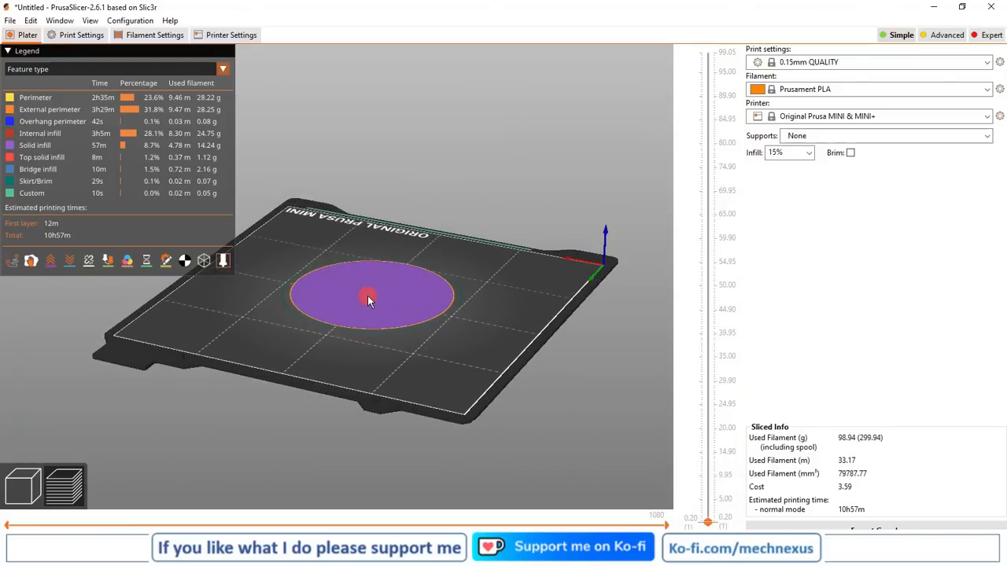
scroll(367, 296, down, 1)
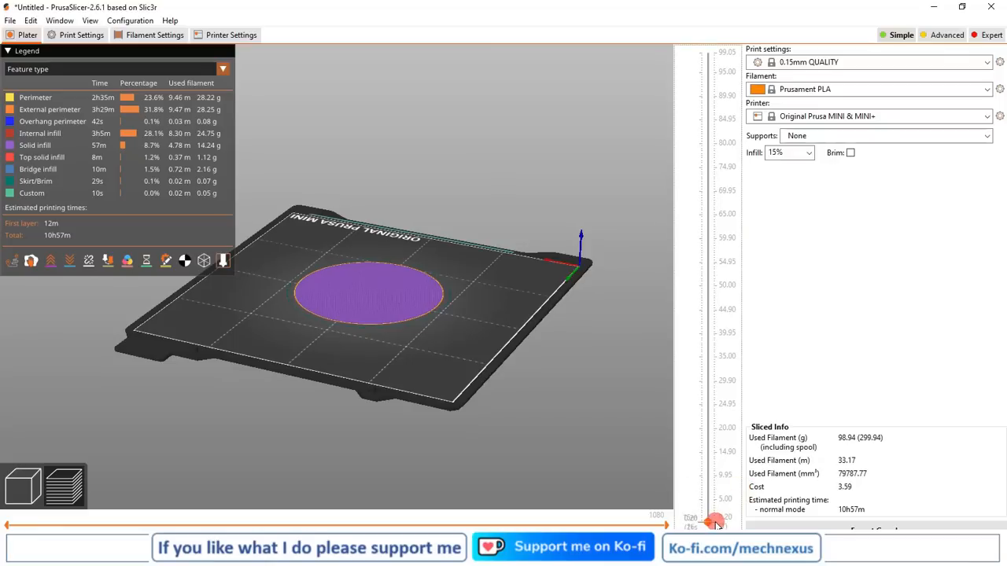
drag(716, 523, 744, 38)
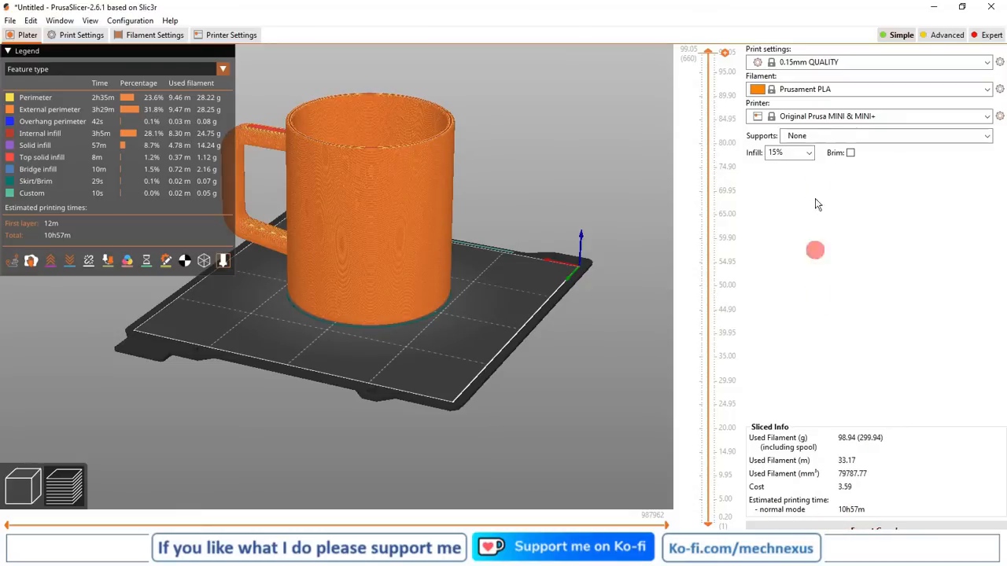
Look at the G-code export dialog for the sliced mug, close it without saving, and view the mug from a higher angle
click(880, 528)
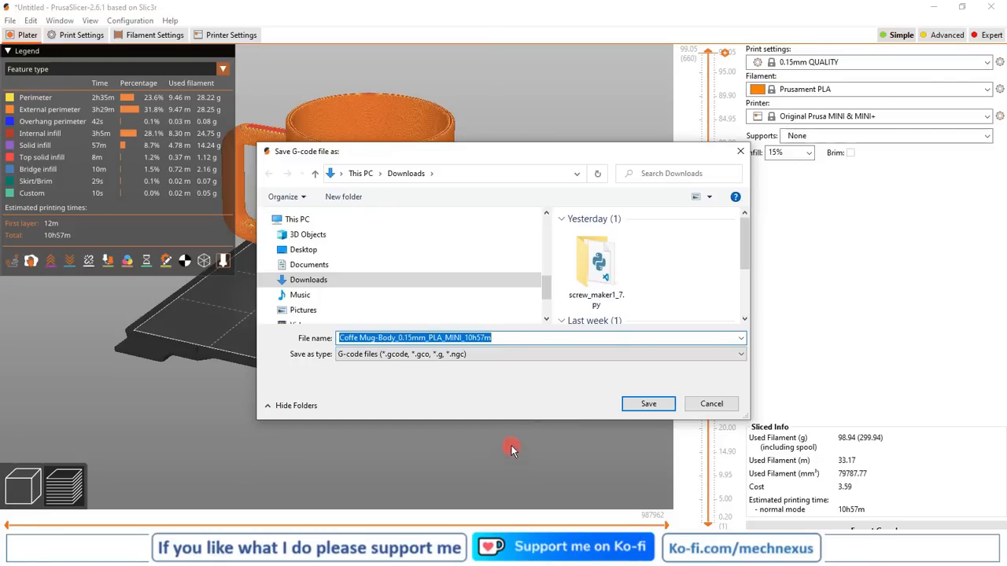
click(737, 152)
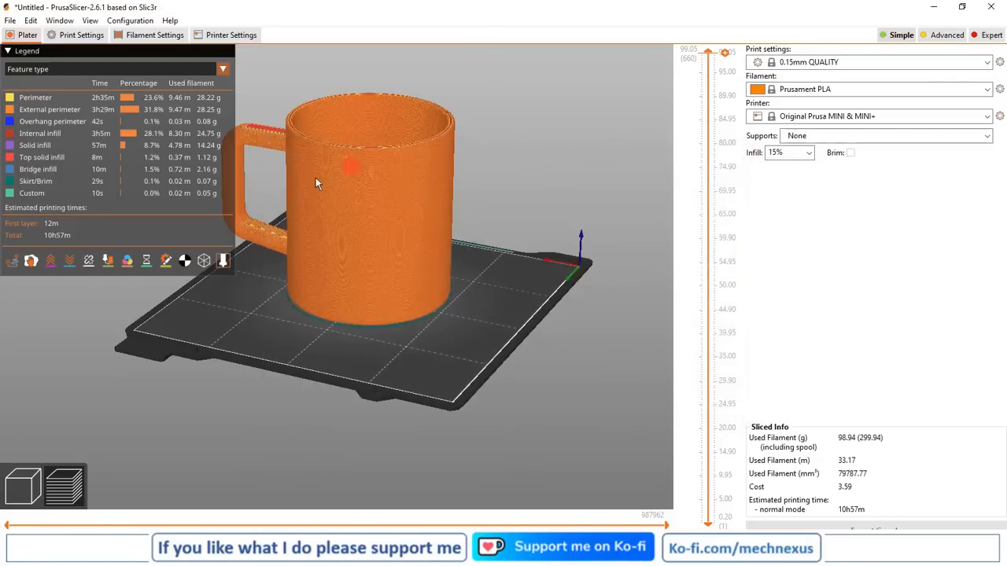
scroll(468, 260, down, 3)
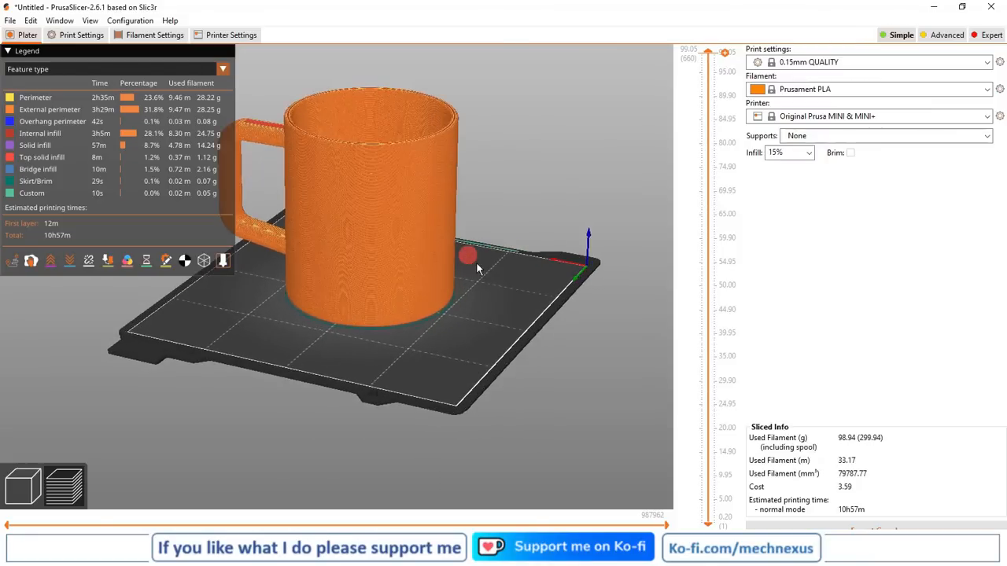
drag(329, 302, 303, 346)
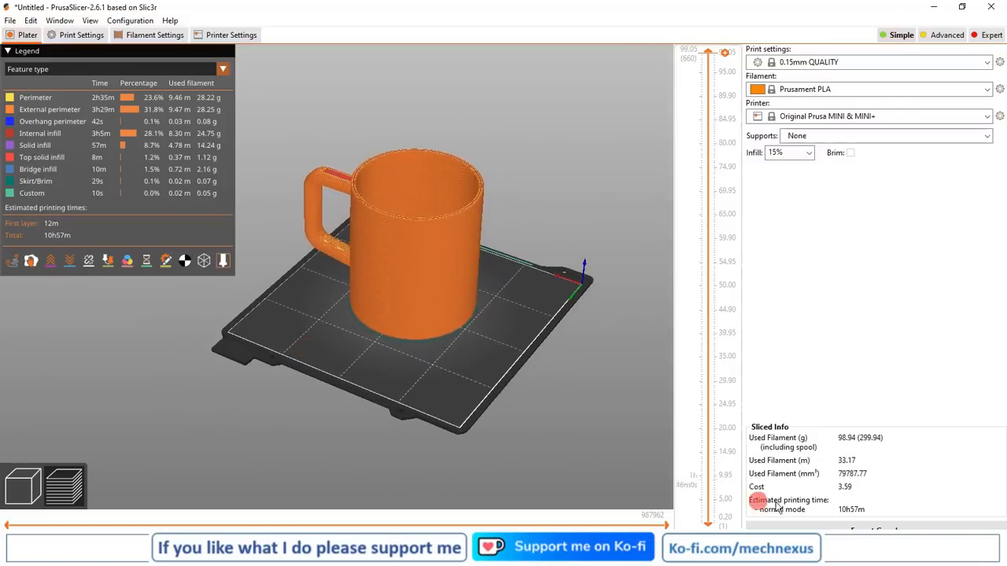